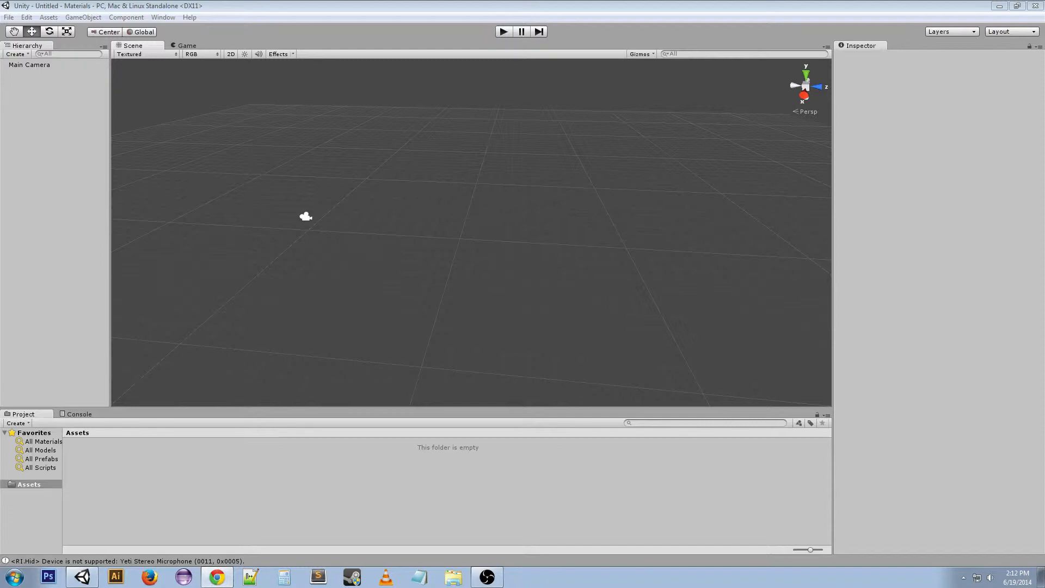
# - Create a new material named Blue in the Assets folder
pyautogui.click(276, 523)
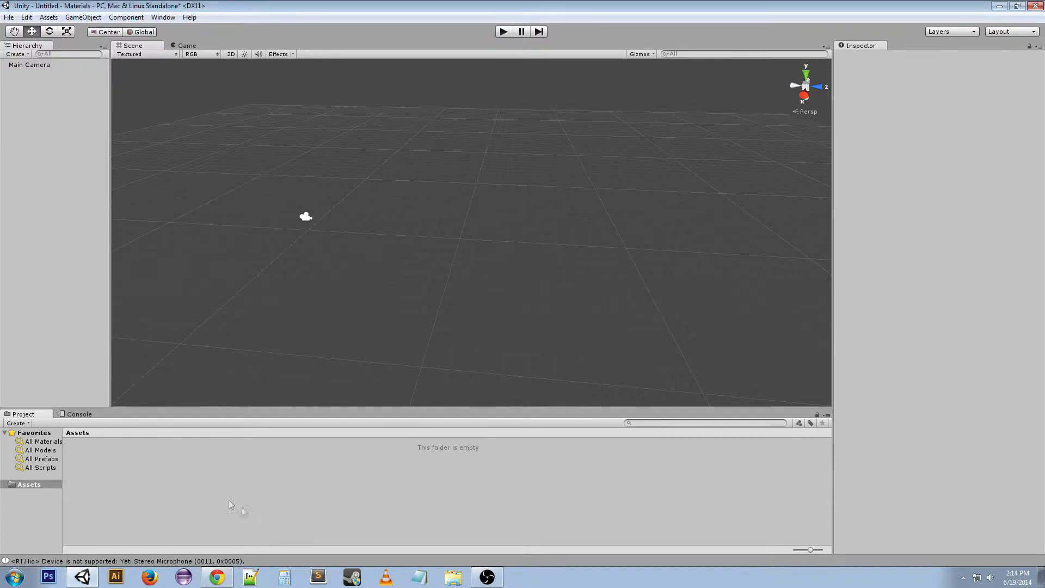
pyautogui.rightClick(122, 454)
pyautogui.moveTo(190, 285)
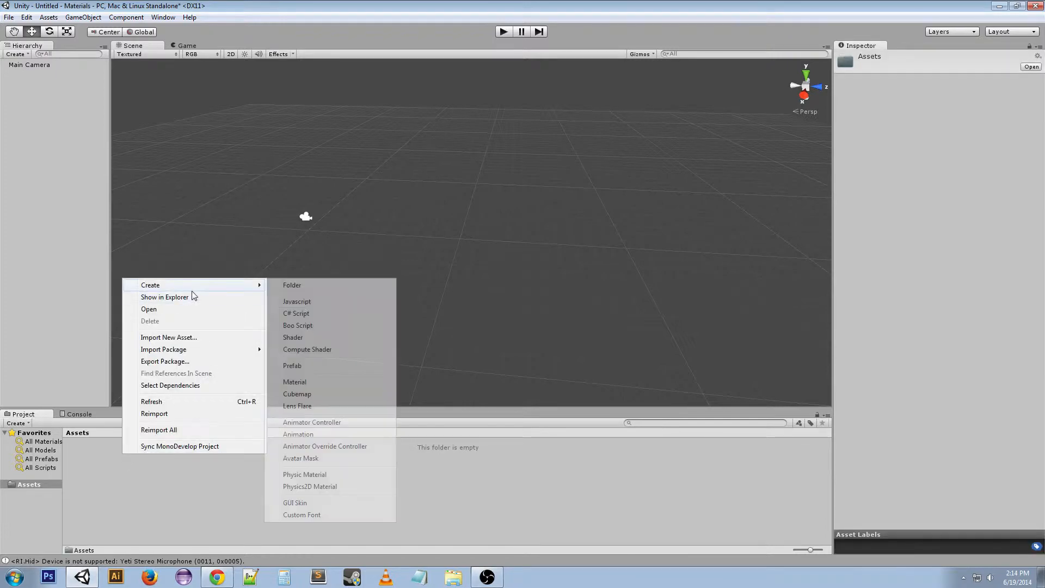
pyautogui.click(297, 382)
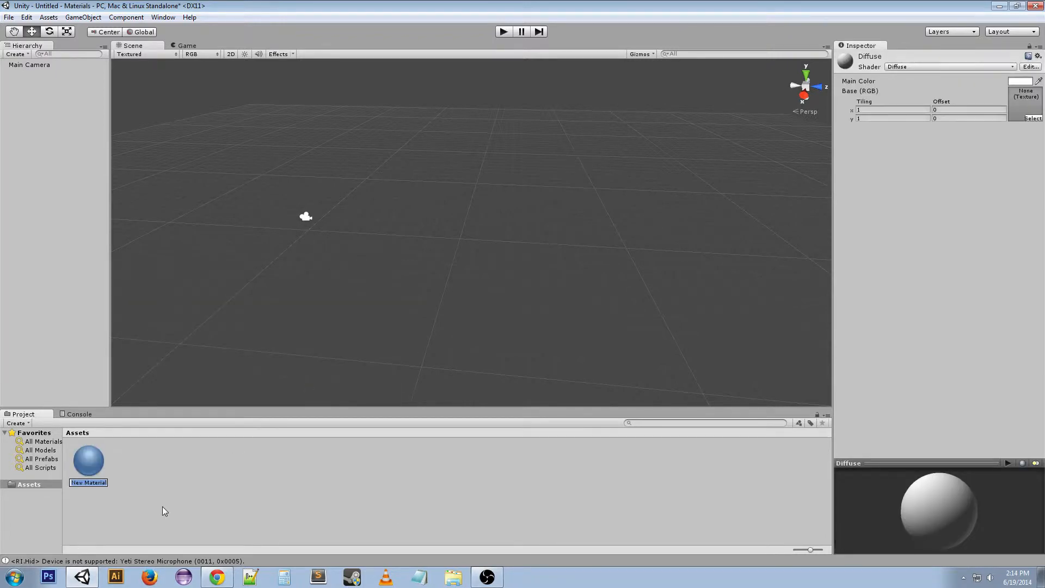
pyautogui.write('Blue')
pyautogui.press('Return')
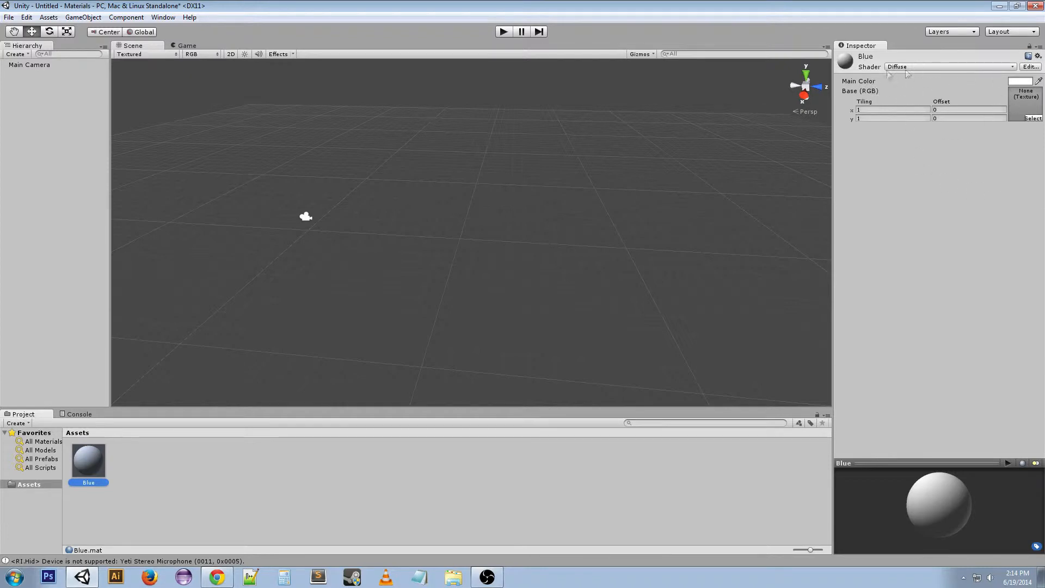
# - Set the Blue material's main color to pure blue, R 9, G 0, B 255
pyautogui.click(1023, 81)
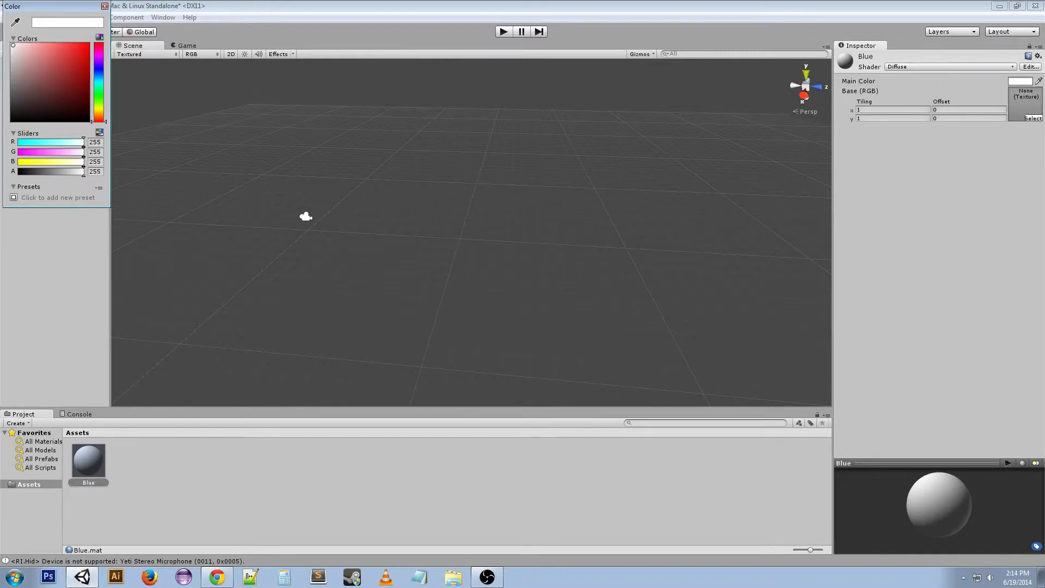
pyautogui.click(99, 69)
pyautogui.click(83, 57)
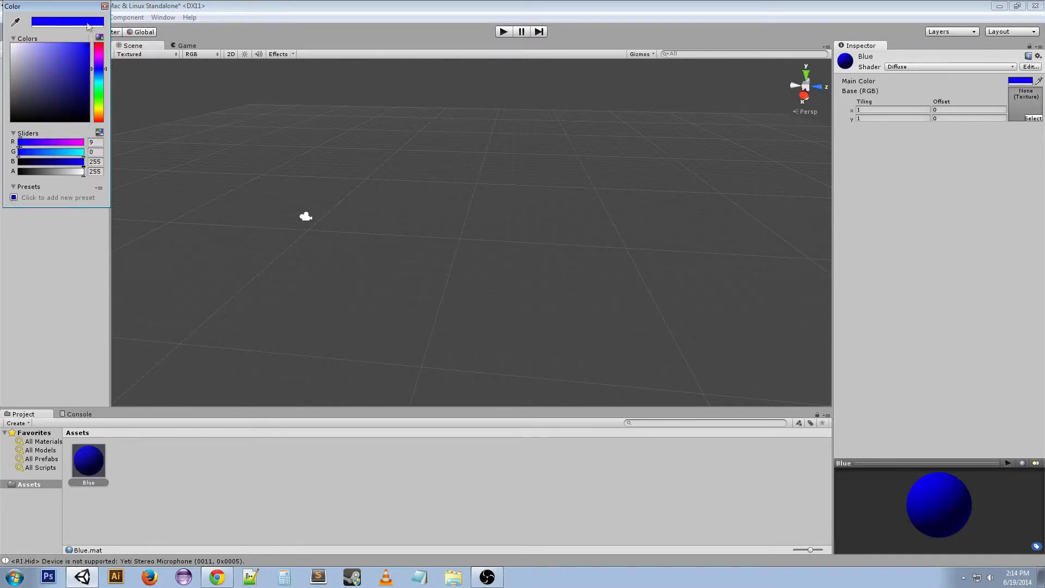
pyautogui.click(105, 6)
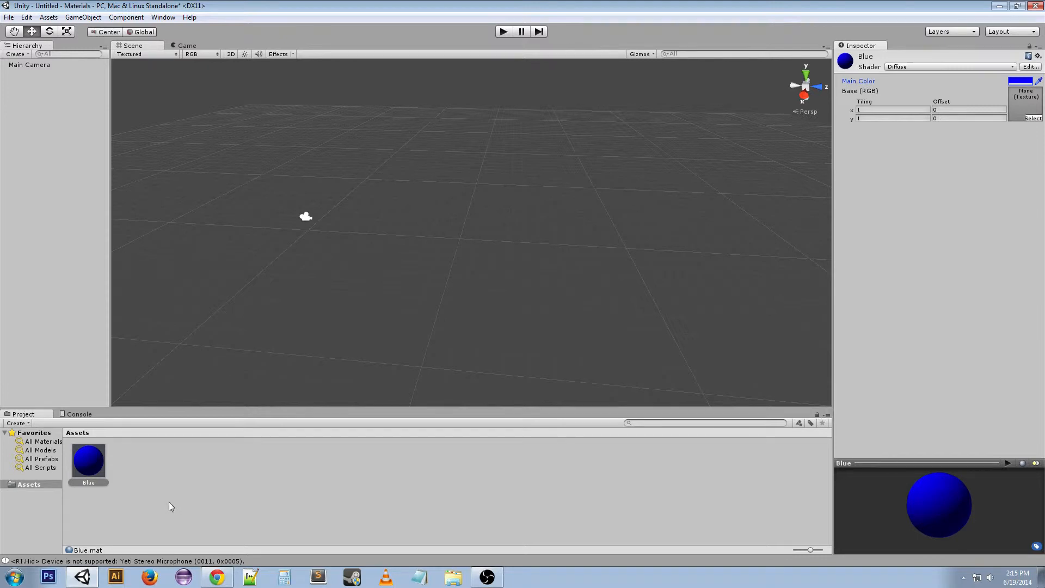
# - Add a cube to the scene and scale it uniformly to about 3.34
pyautogui.click(83, 17)
pyautogui.moveTo(94, 54)
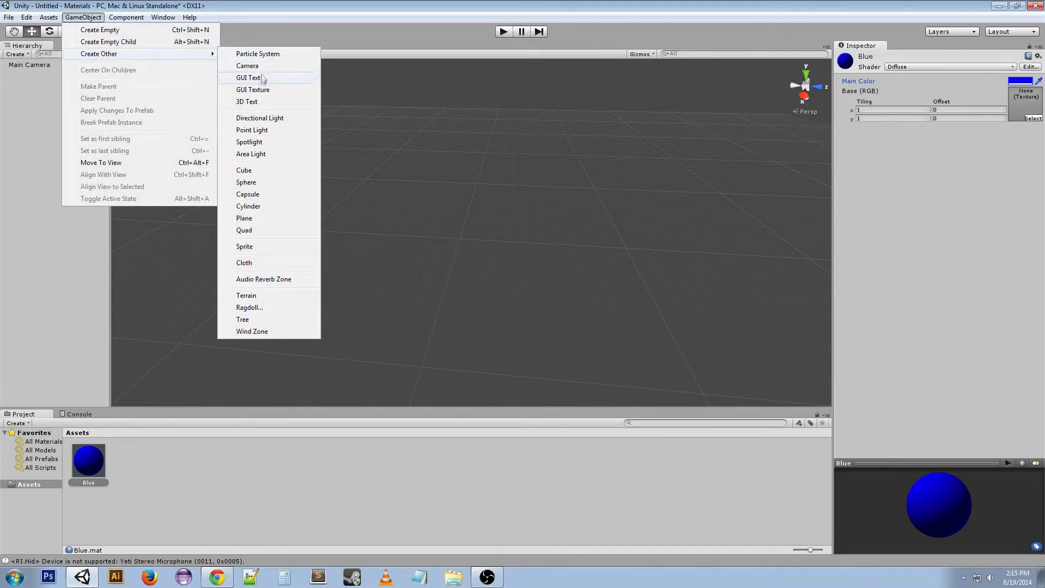
pyautogui.click(252, 172)
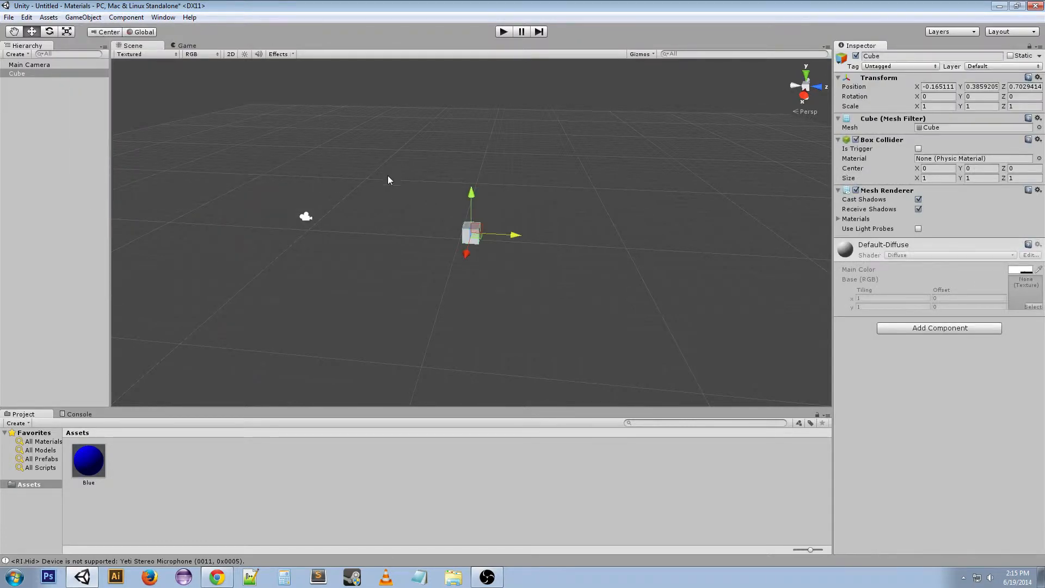
pyautogui.press('r')
pyautogui.moveTo(471, 233); pyautogui.dragTo(532, 247)
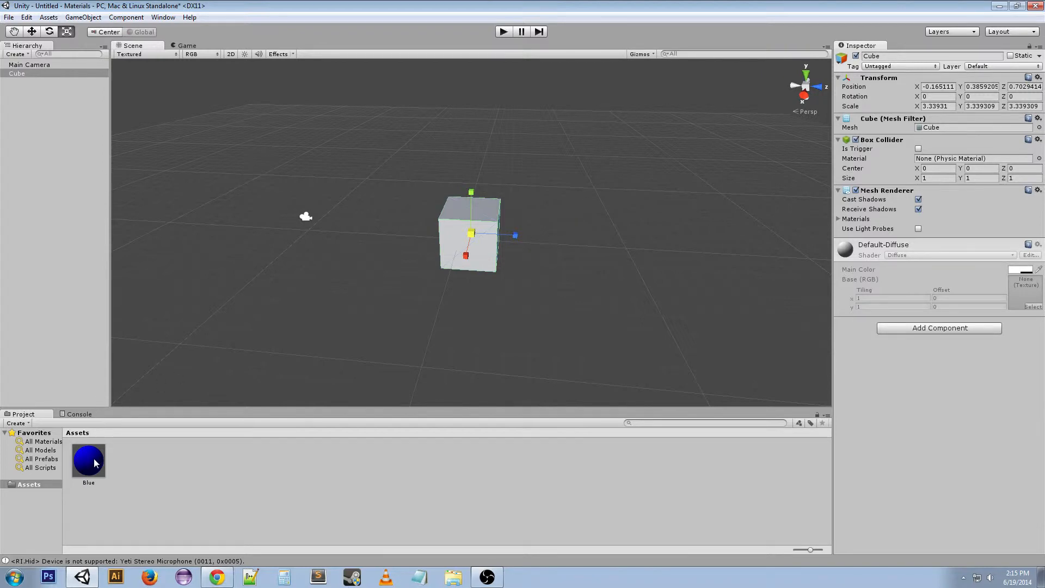
# - Apply the Blue material to the cube, undo it, and assign the material again through the cube's properties
pyautogui.moveTo(94, 463); pyautogui.dragTo(469, 244)
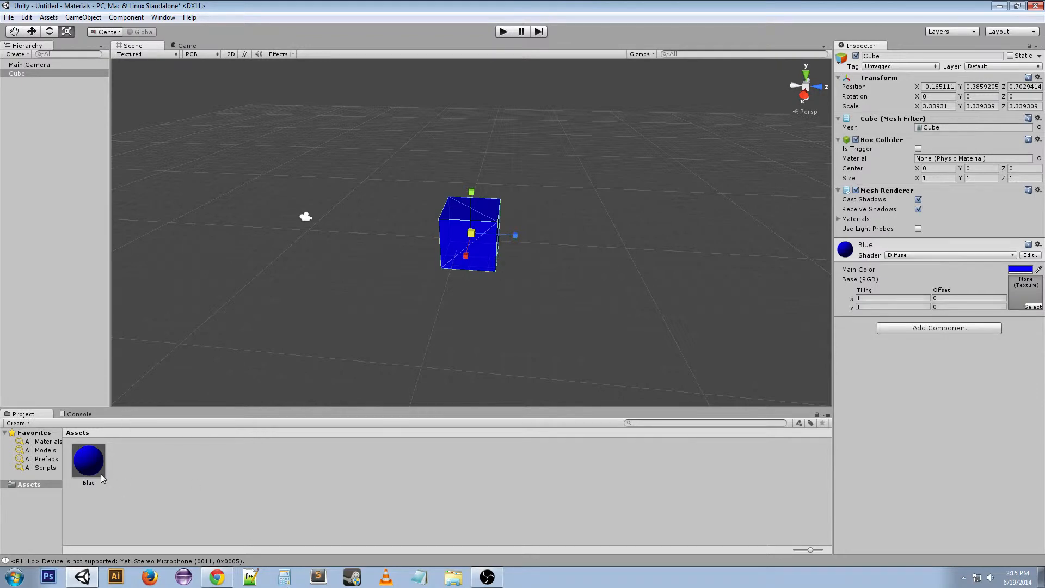
pyautogui.click(12, 76)
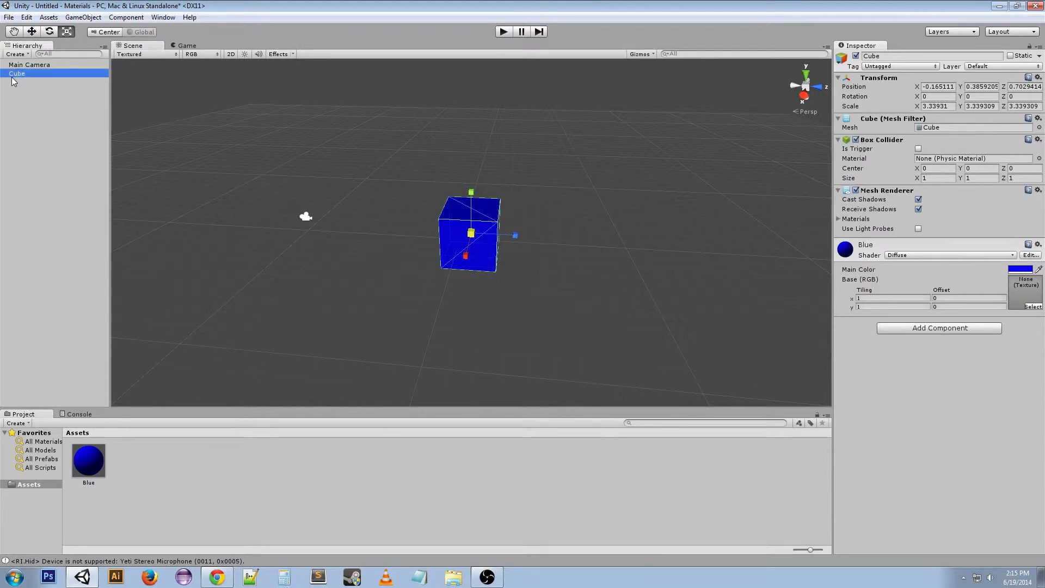
pyautogui.hotkey('ctrl', 'z')
pyautogui.moveTo(88, 460); pyautogui.dragTo(938, 402)
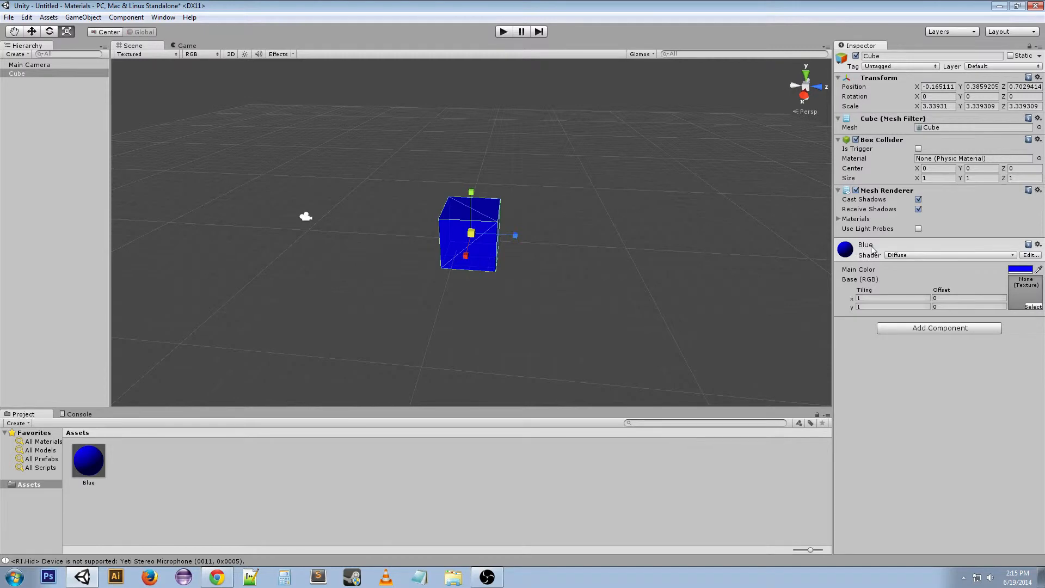
# - Try other shades for the Blue material's main color from the cube's own material settings
pyautogui.click(1024, 271)
pyautogui.moveTo(75, 72); pyautogui.dragTo(104, 36)
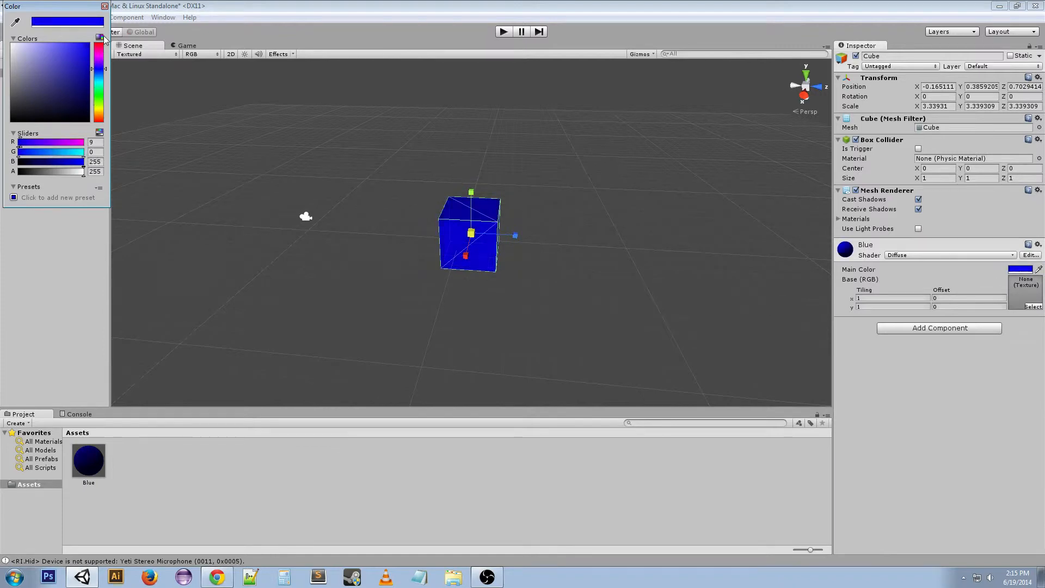
pyautogui.click(105, 6)
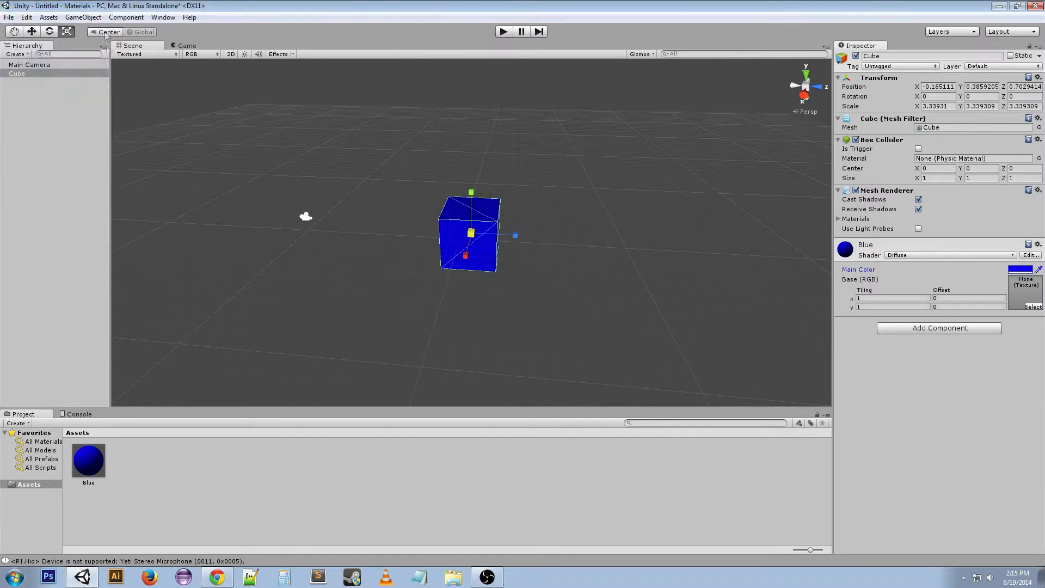
# - Vary the hue of the Blue material asset's main color and settle on R 30, G 0, B 255
pyautogui.click(92, 472)
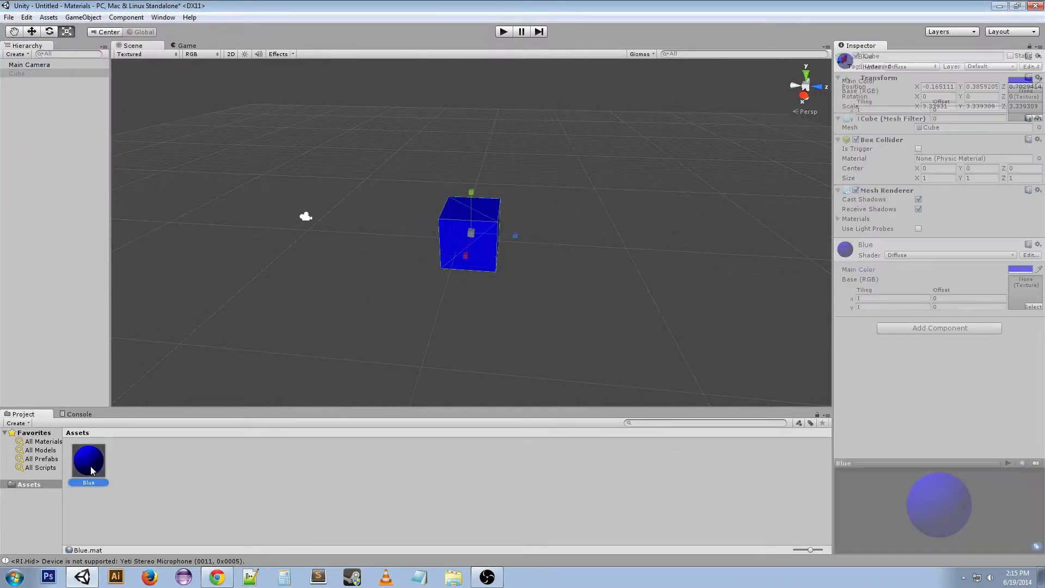
pyautogui.click(1019, 81)
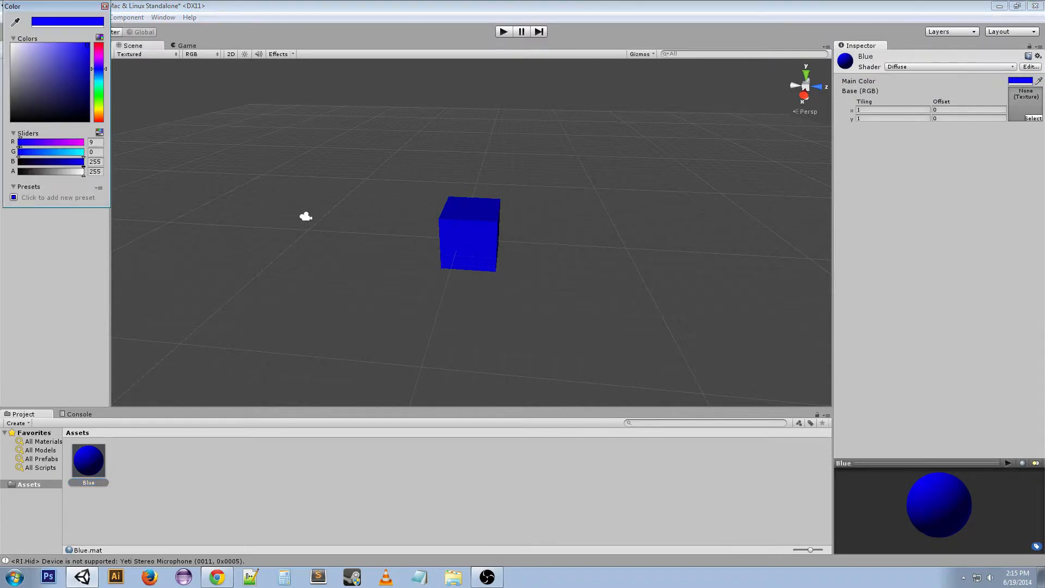
pyautogui.moveTo(103, 81); pyautogui.dragTo(99, 45)
pyautogui.click(100, 69)
pyautogui.click(105, 6)
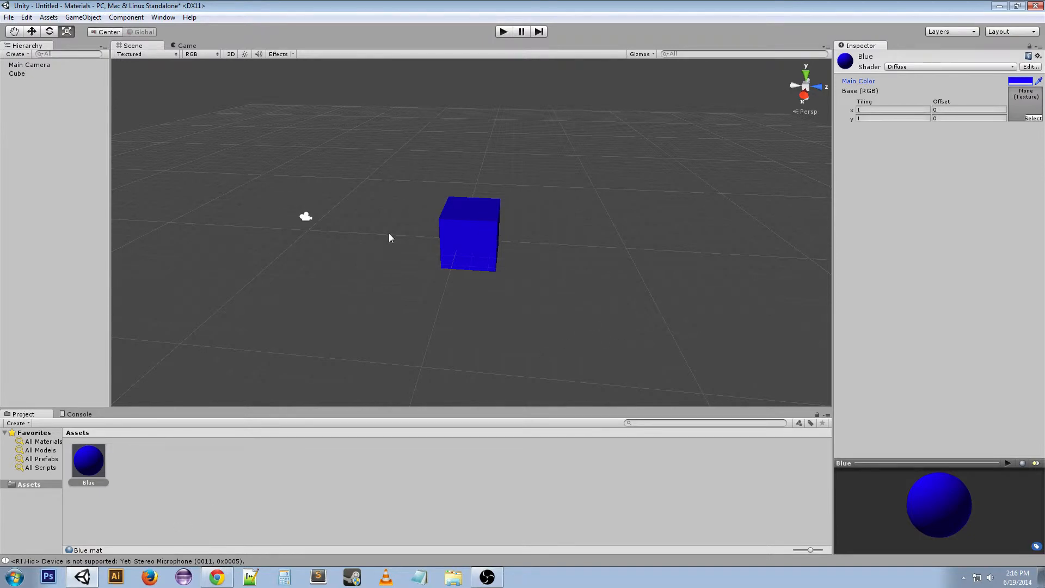
# - Examine the shader types available for the Blue material and test-run the scene in Play mode, keeping the Diffuse shader
pyautogui.click(943, 67)
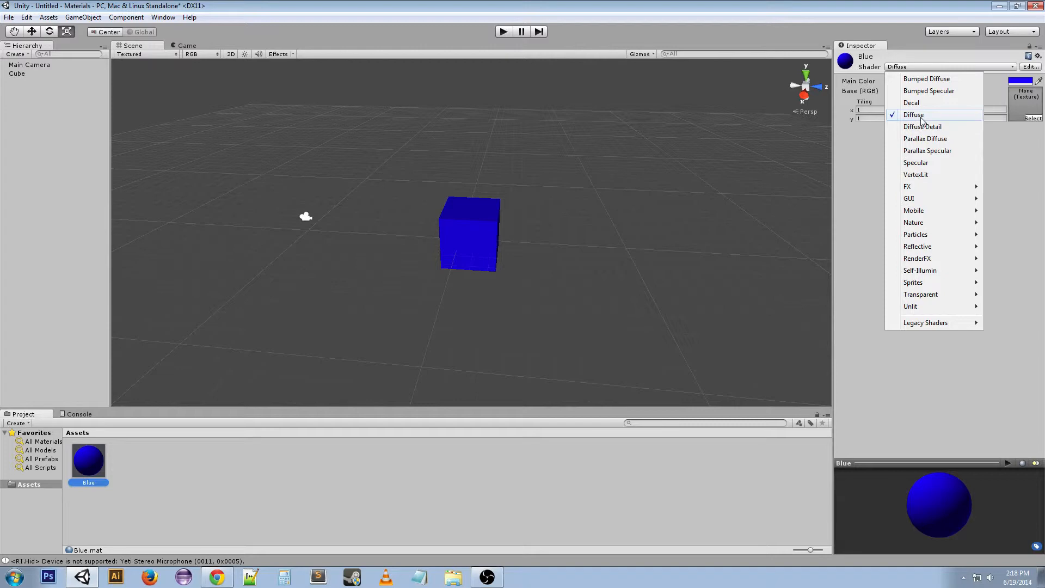
pyautogui.moveTo(928, 295)
pyautogui.moveTo(919, 249)
pyautogui.moveTo(919, 187)
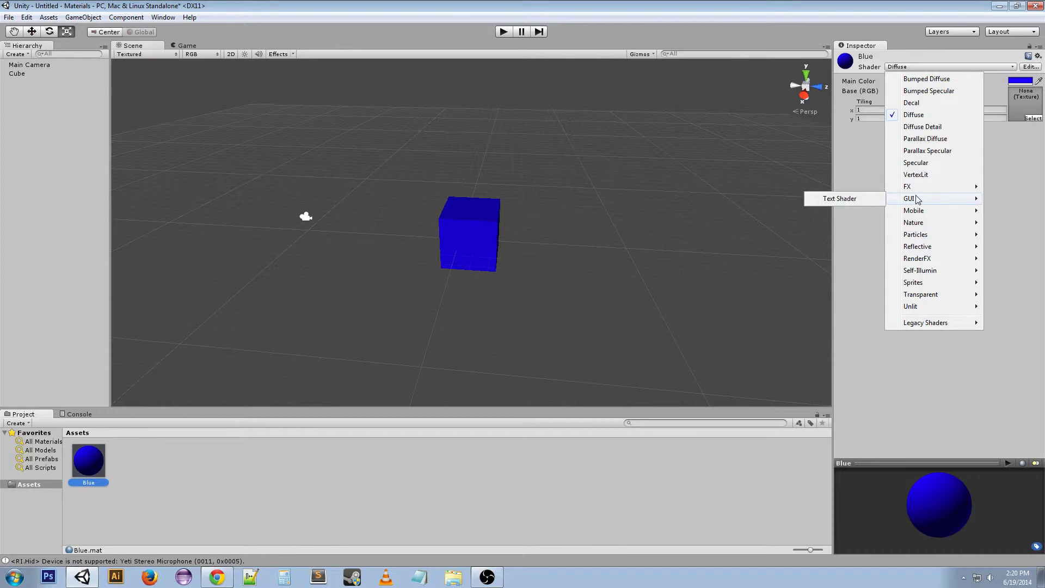
pyautogui.moveTo(918, 229)
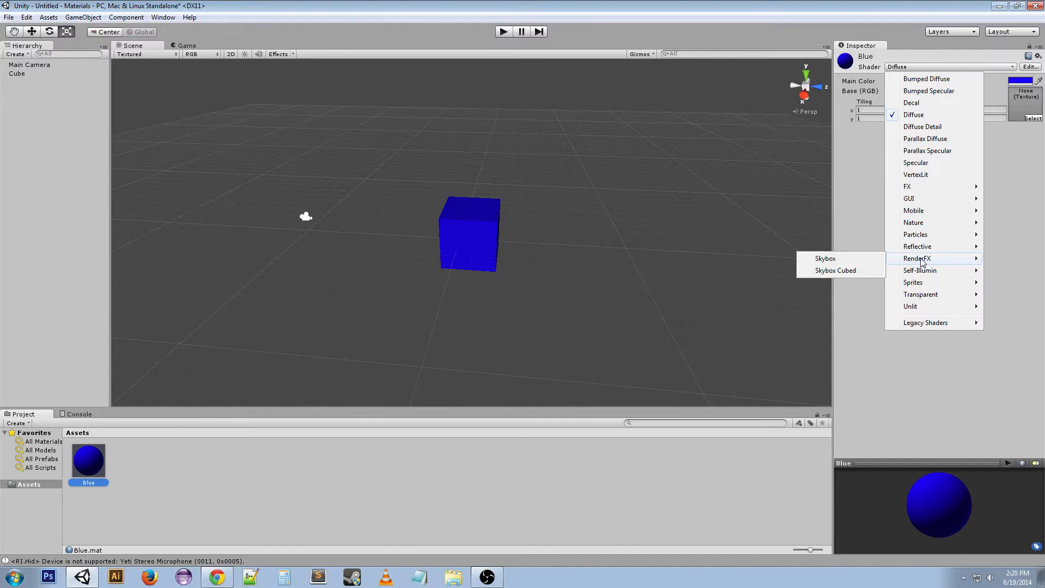
pyautogui.click(502, 32)
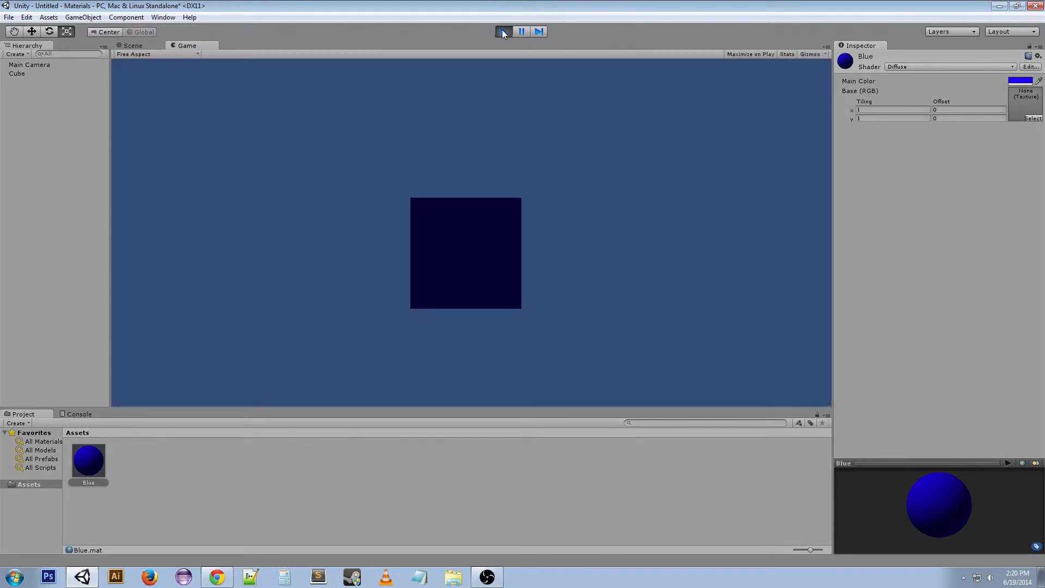
pyautogui.click(501, 32)
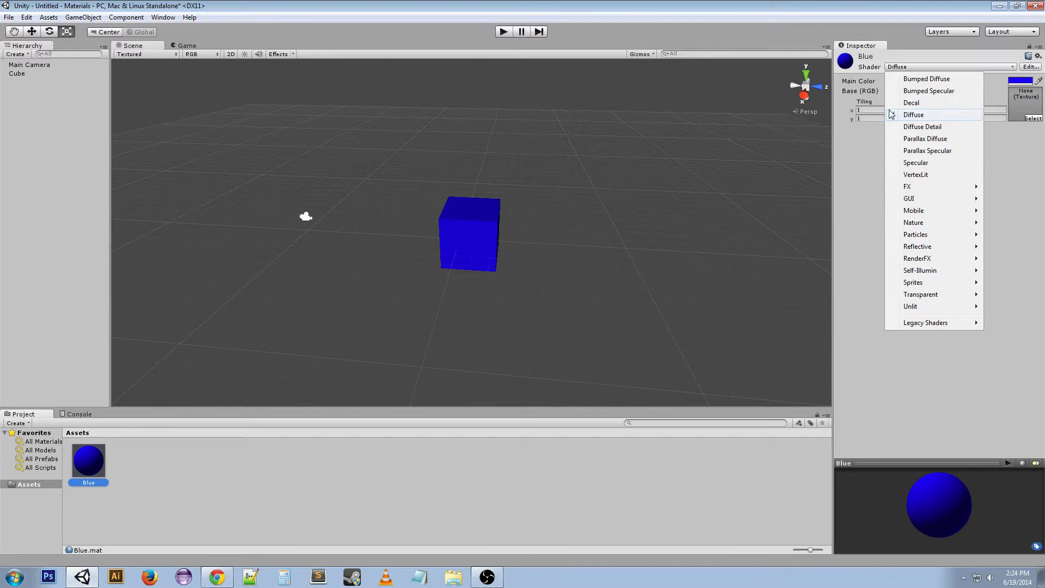
pyautogui.click(0, 357)
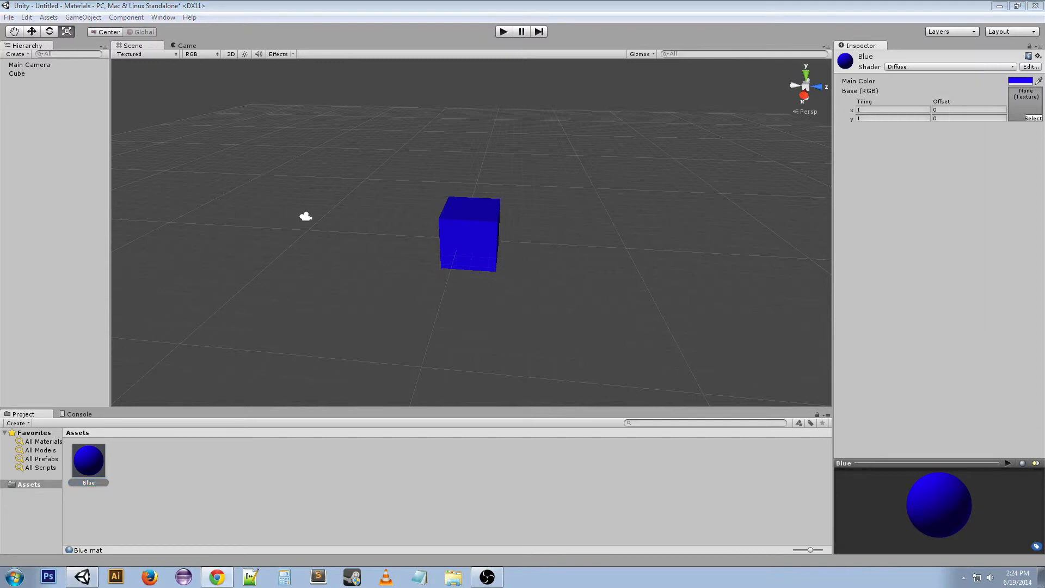
pyautogui.click(964, 128)
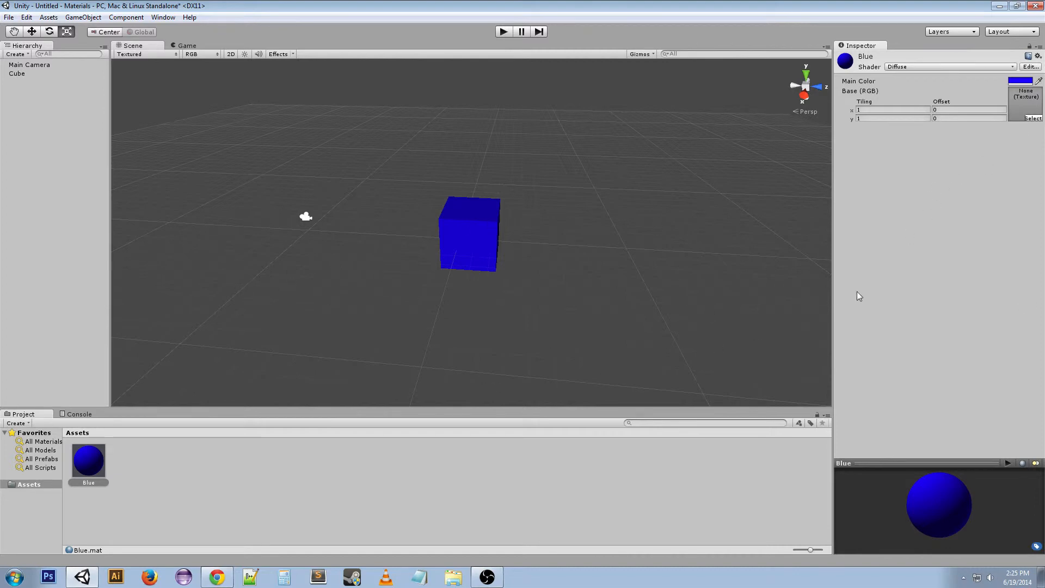
# - Import the wooden crate image into Assets and assign it as the Blue material's base texture
pyautogui.moveTo(1044, 348); pyautogui.dragTo(233, 483)
pyautogui.click(118, 460)
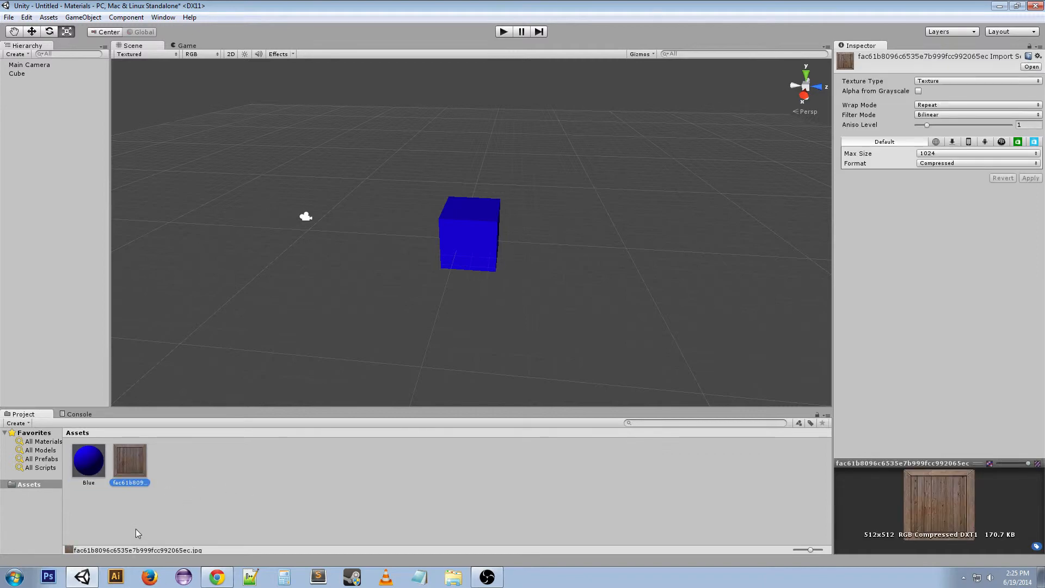
pyautogui.click(89, 460)
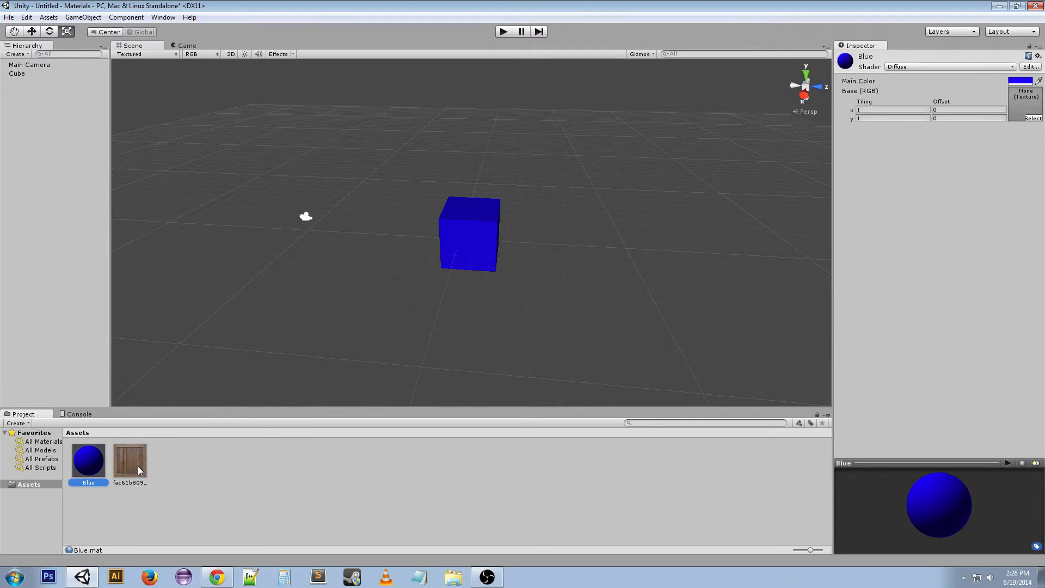
pyautogui.click(1028, 119)
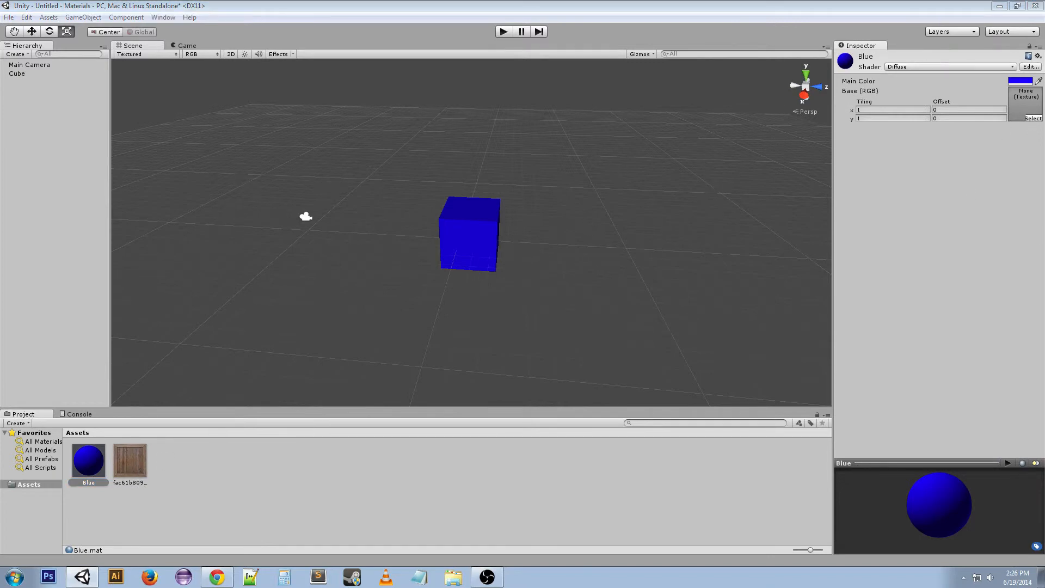
pyautogui.moveTo(1044, 144); pyautogui.dragTo(631, 151)
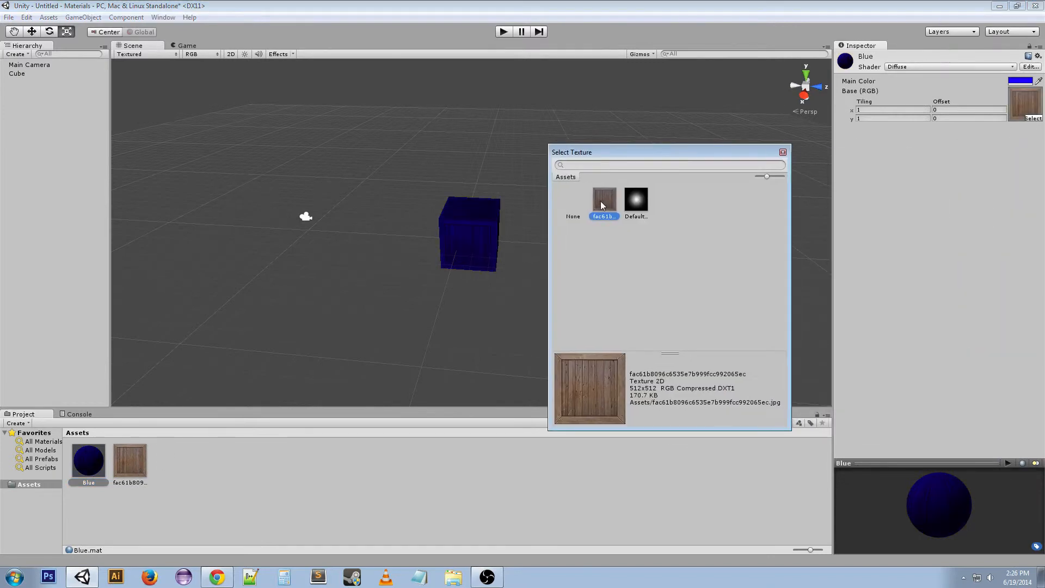
pyautogui.doubleClick(602, 205)
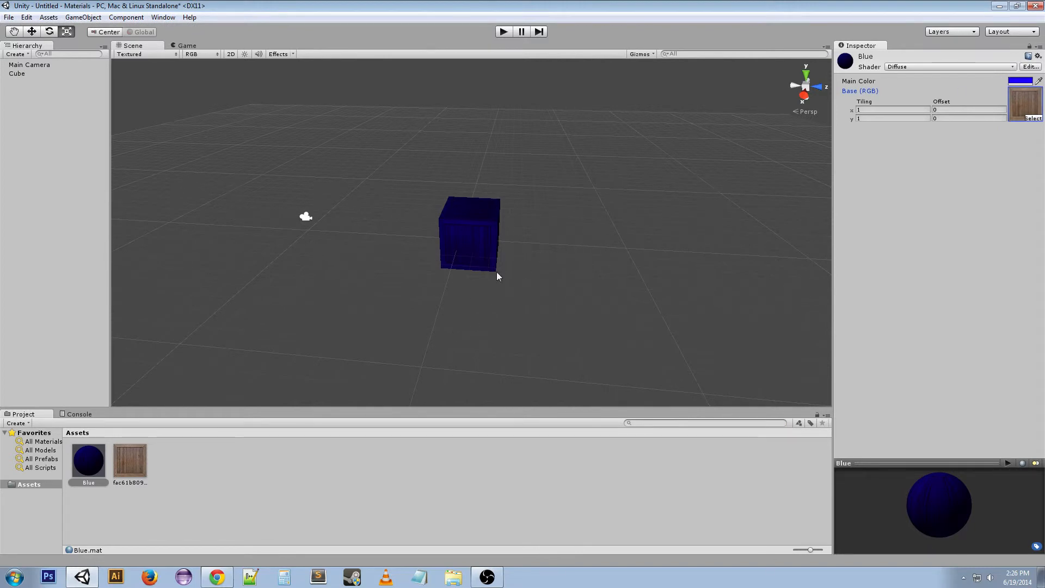
# - Set the Blue material's main color to white so the crate texture shows its natural colors on the cube
pyautogui.scroll(4, 484, 275)
pyautogui.keyDown('alt'); pyautogui.moveTo(560, 308); pyautogui.dragTo(658, 312); pyautogui.keyUp('alt')
pyautogui.click(1023, 81)
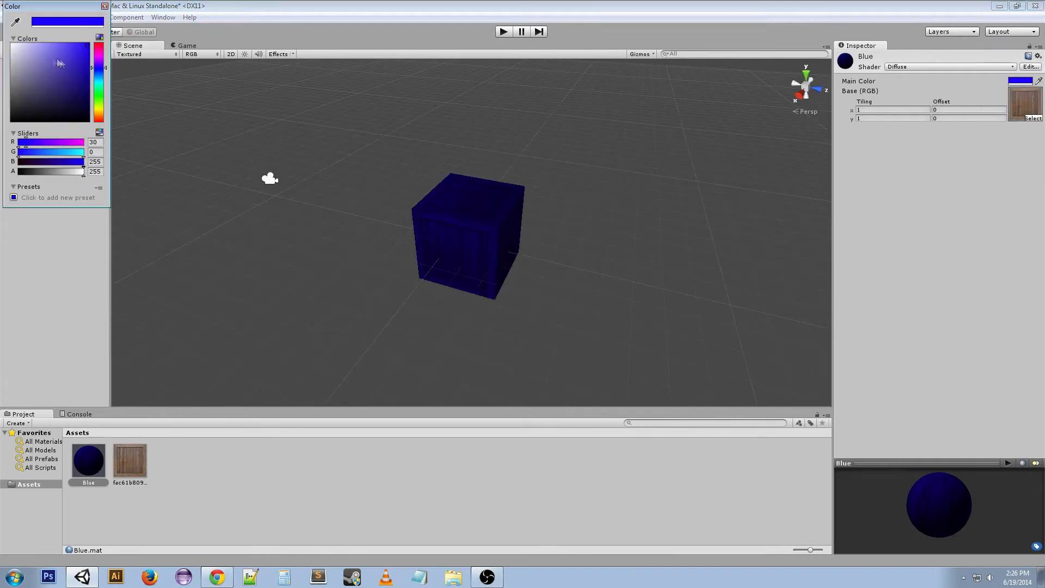
pyautogui.moveTo(60, 64); pyautogui.dragTo(9, 41)
pyautogui.click(105, 6)
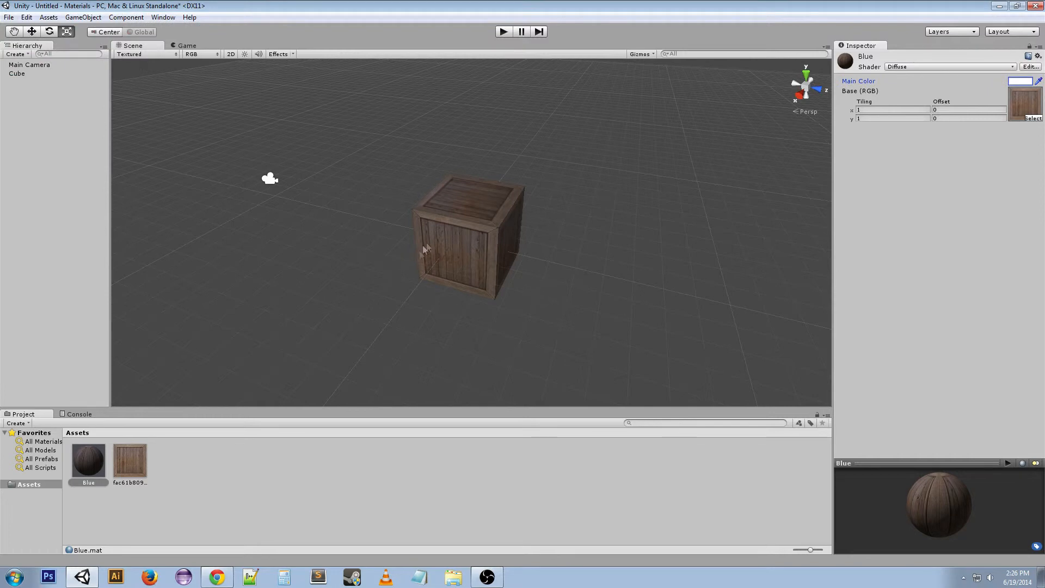
# - Set the crate texture's tiling to 3 in X and 3 in Y, trying 2 for each first
pyautogui.keyDown('alt'); pyautogui.moveTo(439, 283); pyautogui.dragTo(695, 318); pyautogui.keyUp('alt')
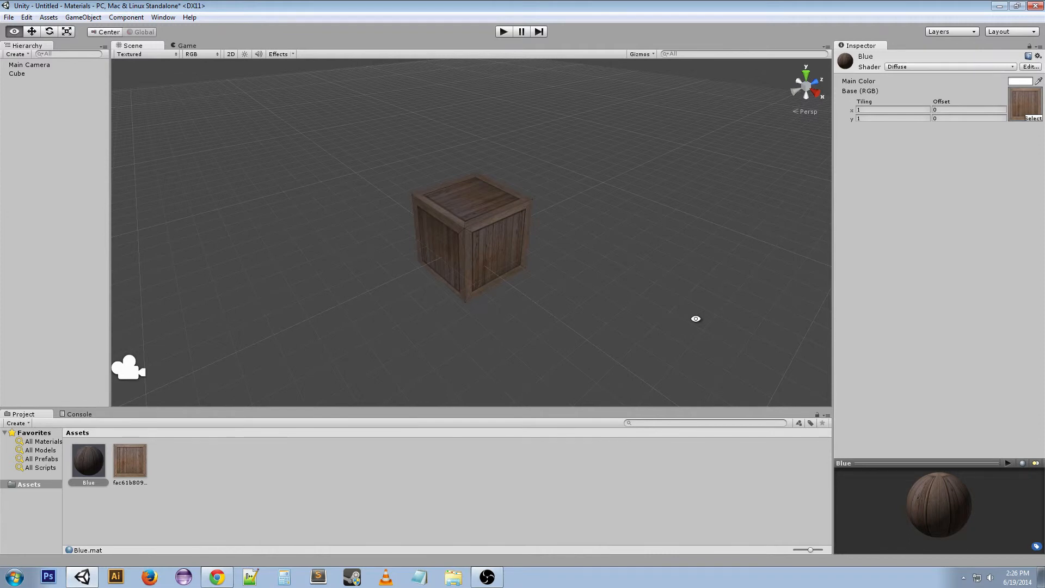
pyautogui.keyDown('alt'); pyautogui.moveTo(696, 318); pyautogui.dragTo(892, 103); pyautogui.keyUp('alt')
pyautogui.click(883, 109)
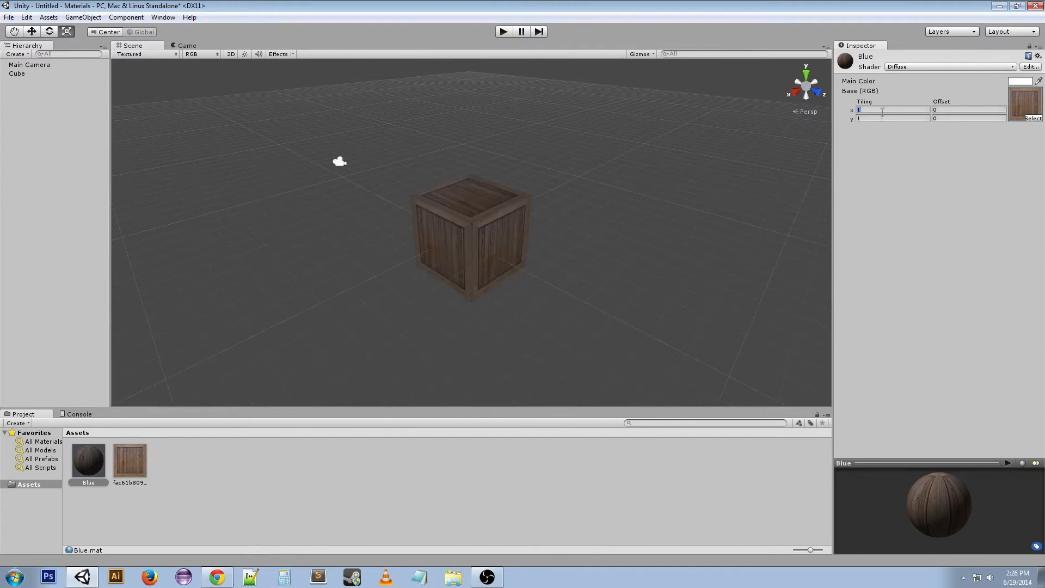
pyautogui.write('2')
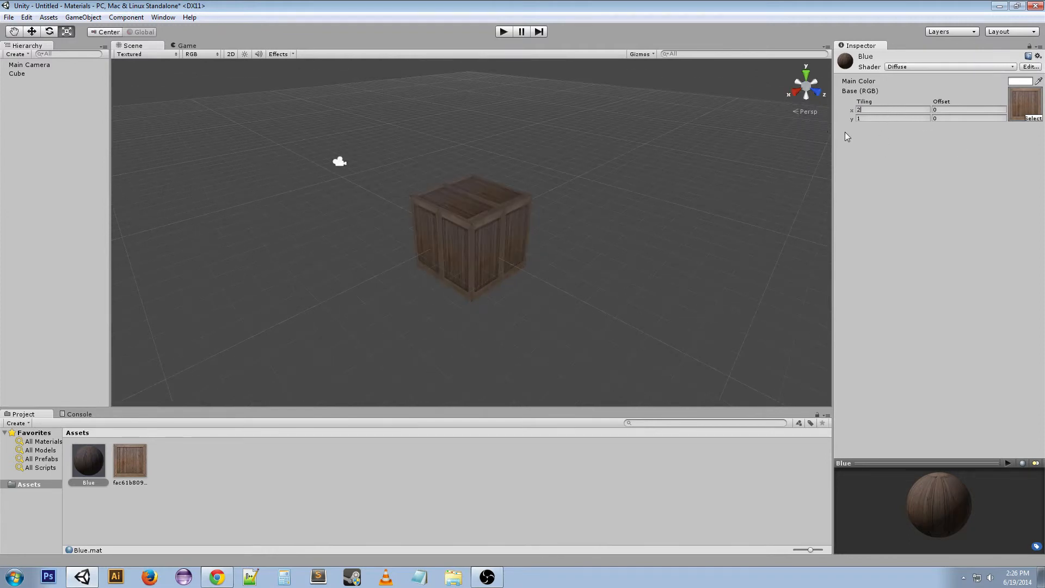
pyautogui.press('BackSpace')
pyautogui.write('3')
pyautogui.click(877, 118)
pyautogui.write('2')
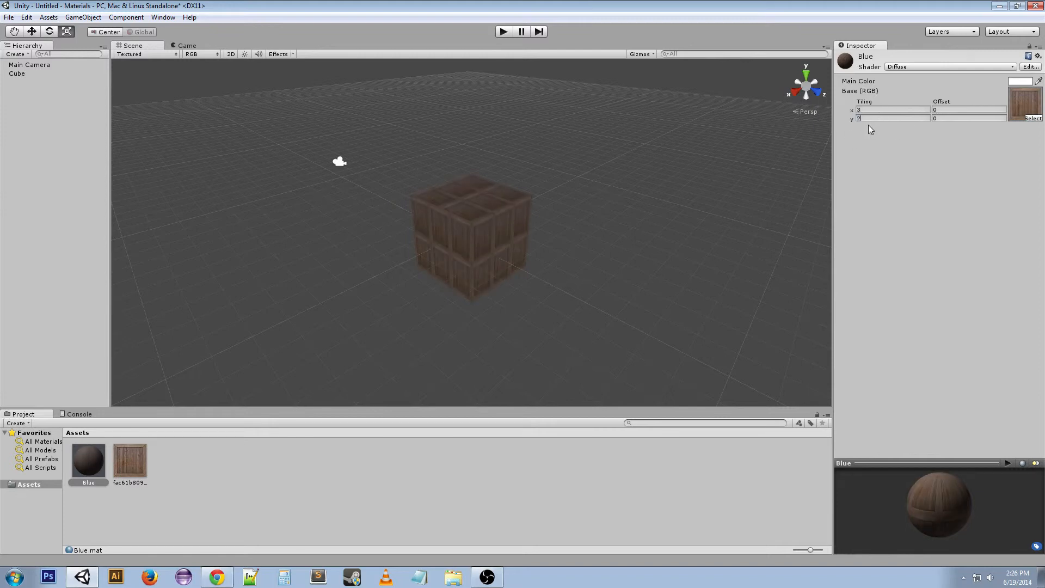
pyautogui.press('BackSpace')
pyautogui.write('3')
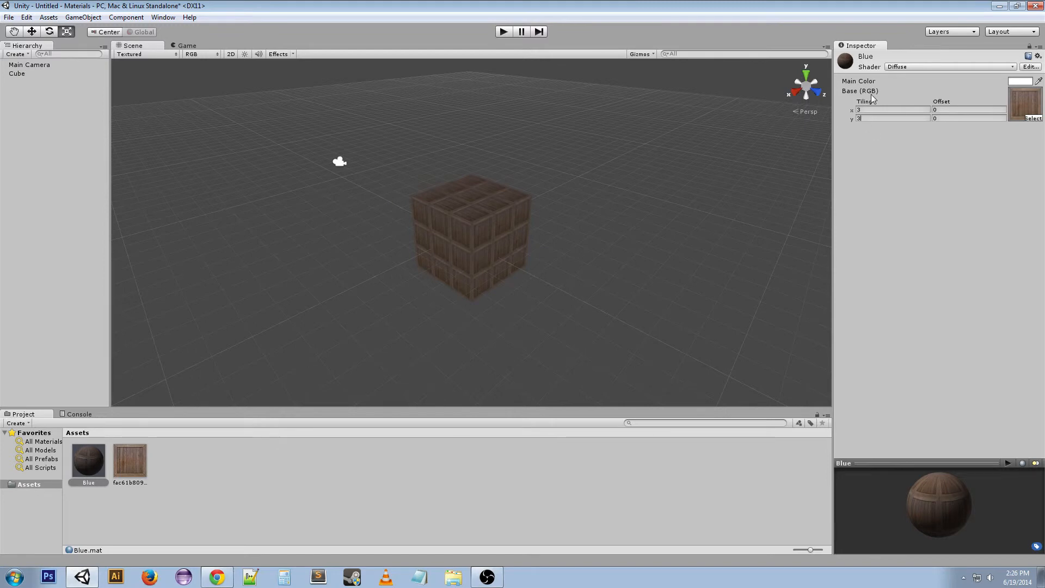
# - Try X offsets of .1, .3 and .7 for the crate texture
pyautogui.click(938, 110)
pyautogui.write('.1')
pyautogui.press('BackSpace')
pyautogui.write('3')
pyautogui.press('BackSpace')
pyautogui.write('7')
pyautogui.press('BackSpace')
# - Set the crate texture's tiling back to 1 in both X and Y
pyautogui.click(873, 110)
pyautogui.write('1')
pyautogui.press('BackSpace')
pyautogui.write('1')
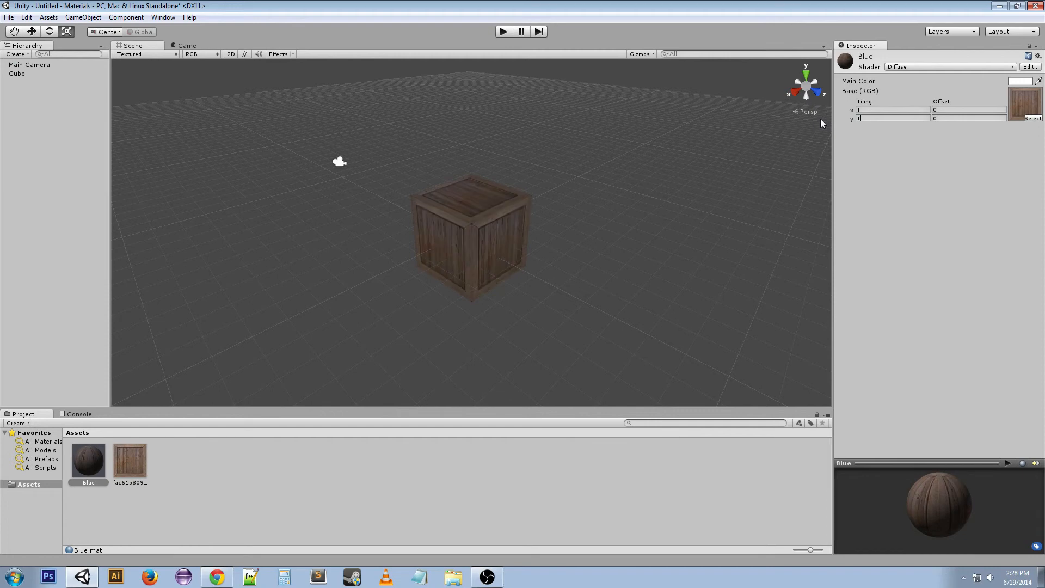